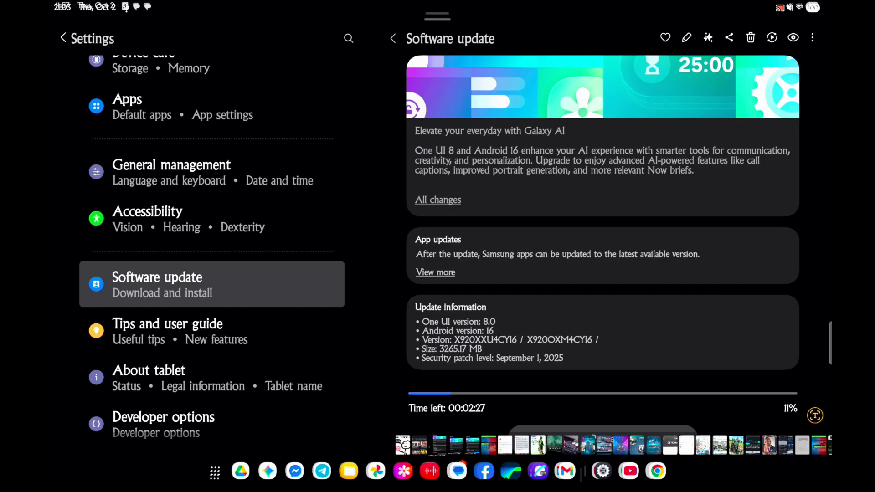
Start Download and install for the One UI 8.0 / Android 16 update, reaching 11%.
left_click(792, 35)
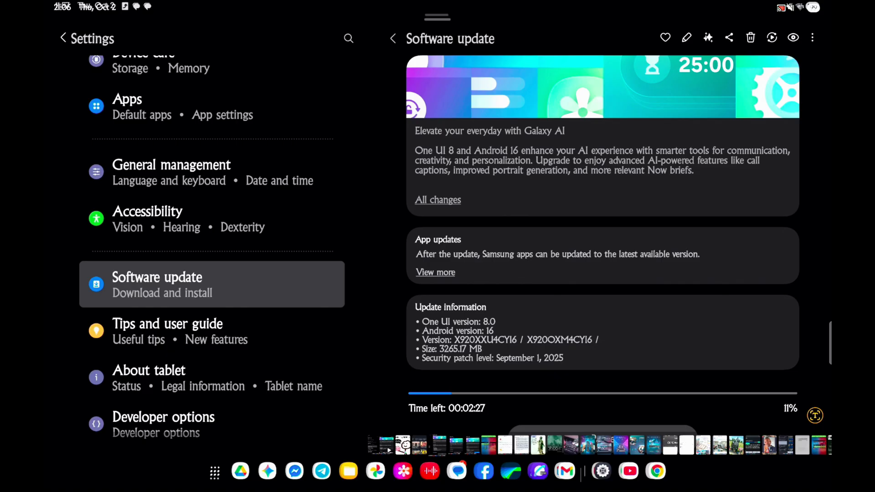
Return to Settings after the restart, landing on the Connections pane with Wi-Fi and Bluetooth on.
left_click(579, 322)
scroll(562, 344, "up", 5)
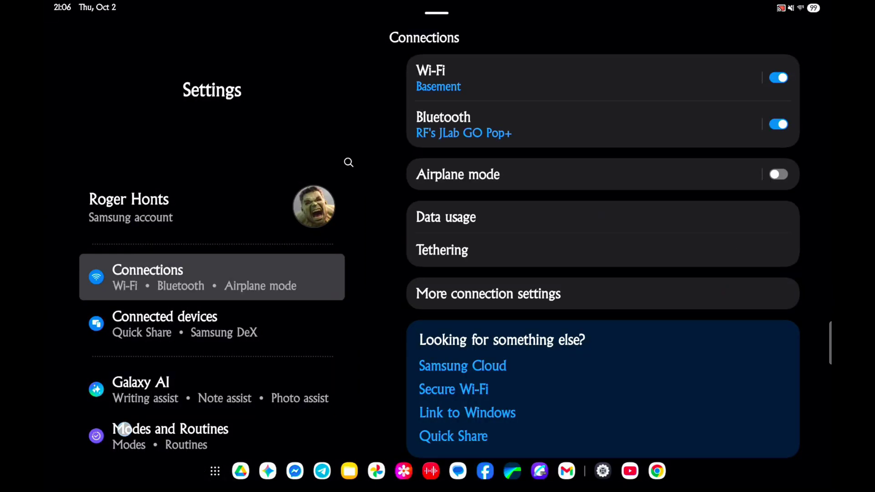
left_click_drag(121, 429, 91, 280)
Run the Software update check, confirming One UI 8.0 with the September 1, 2025 security patch is current.
left_click(137, 286)
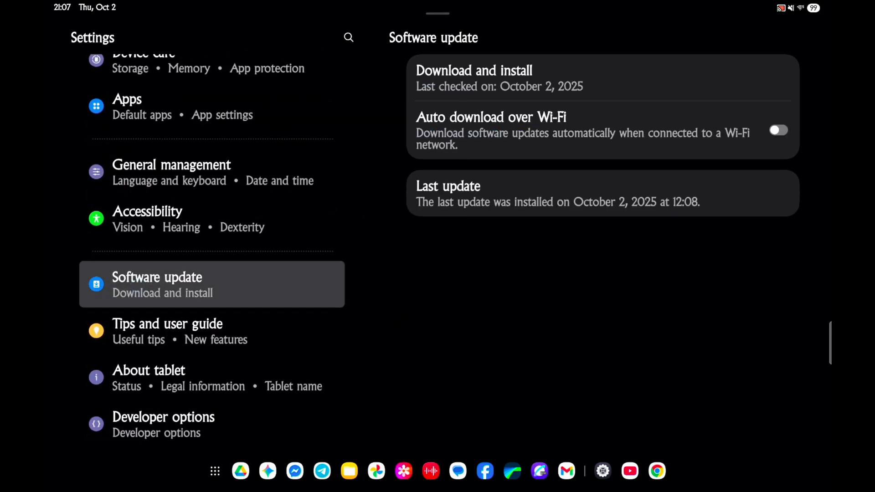
left_click(582, 79)
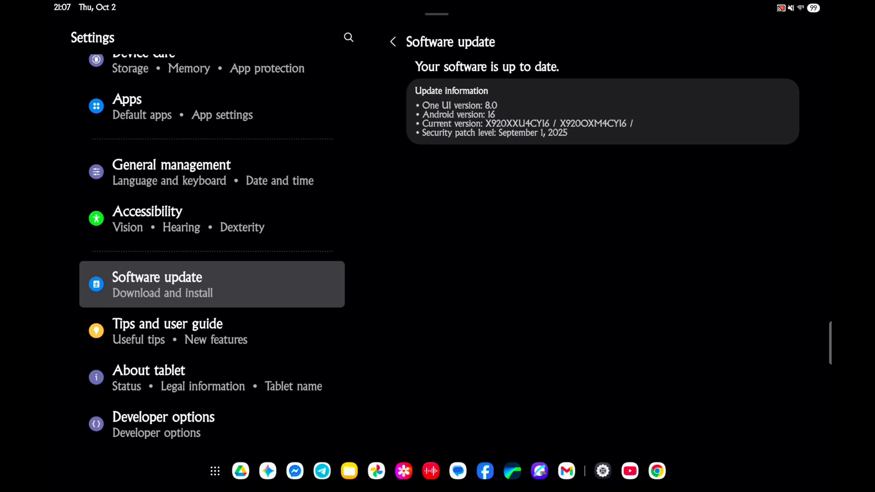
left_click(116, 233)
scroll(116, 233, "up", 5)
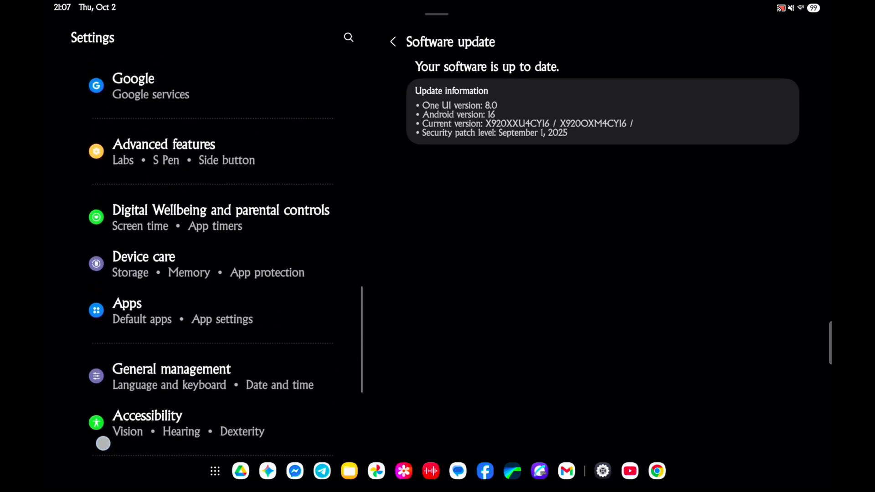
scroll(112, 305, "up", 3)
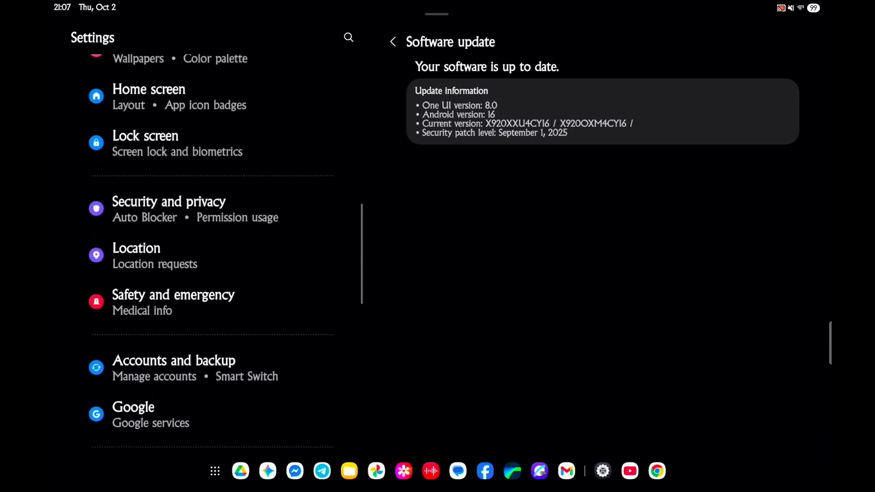
scroll(97, 239, "up", 2)
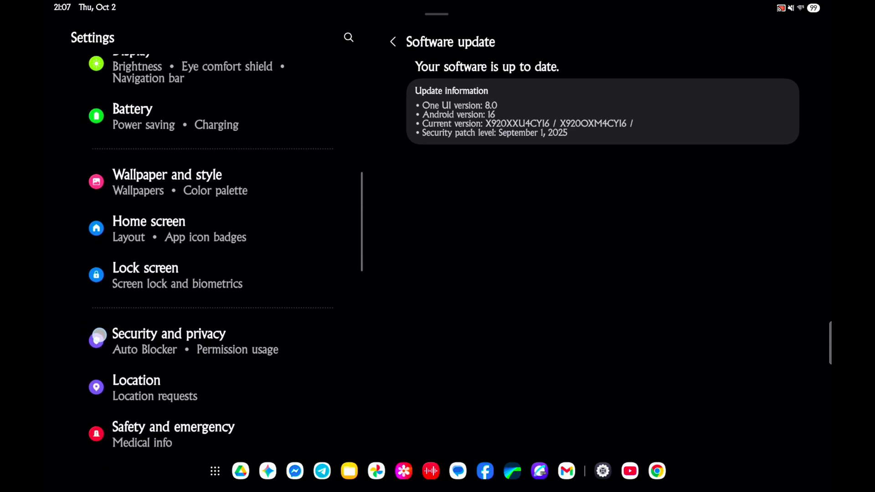
View Security and privacy Updates, listing the security and Google Play system updates of September 1, 2025.
left_click(151, 344)
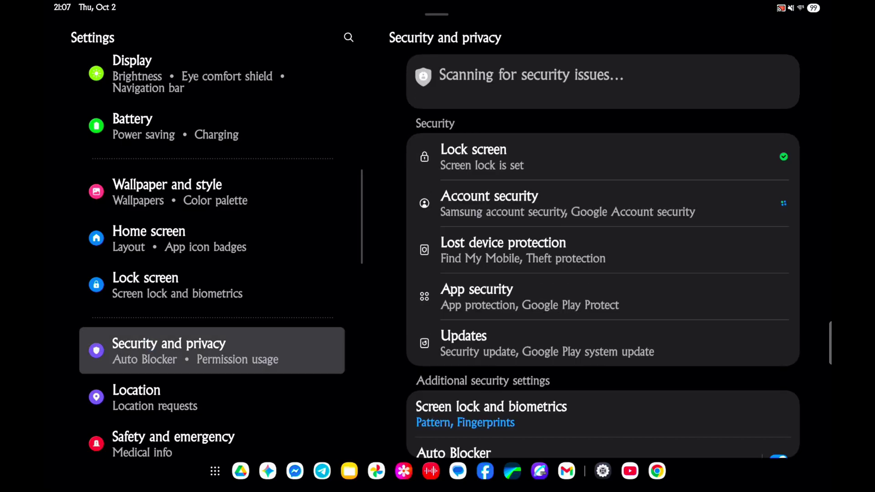
scroll(456, 366, "down", 2)
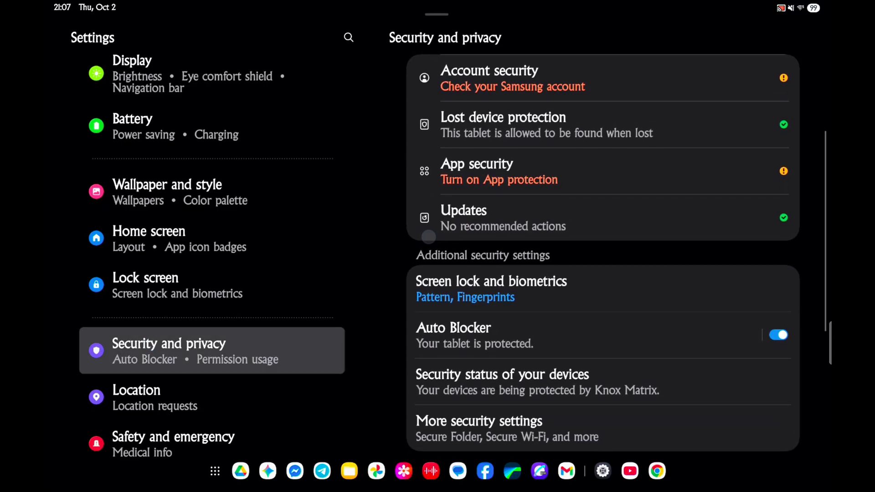
left_click(469, 224)
Re-check the Google Play system update, confirming it is up to date, last checked 21:07.
left_click(506, 150)
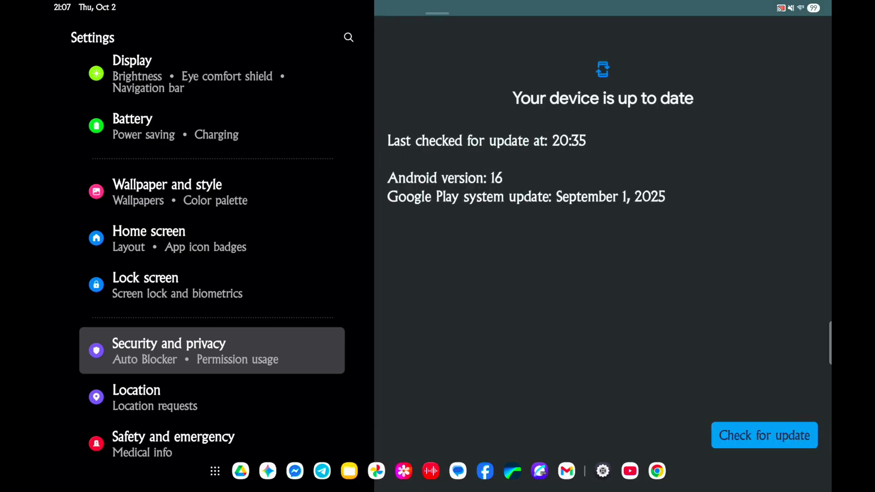
left_click(757, 437)
left_click_drag(431, 487, 403, 471)
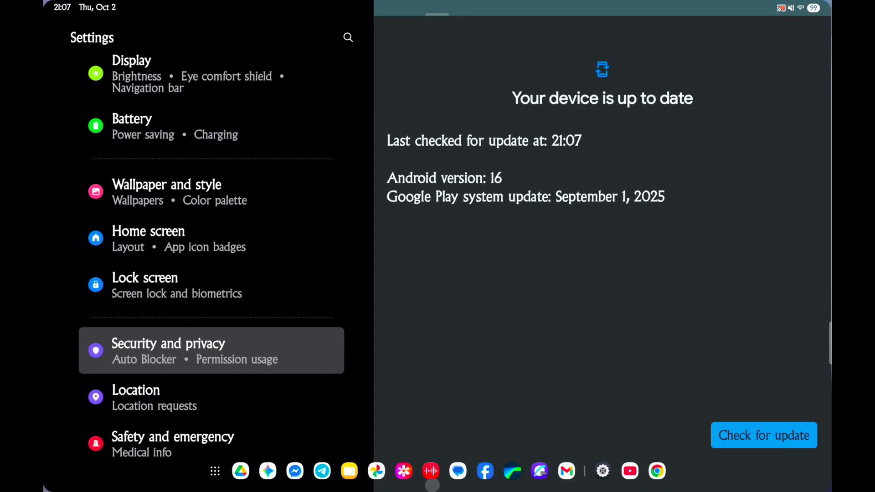